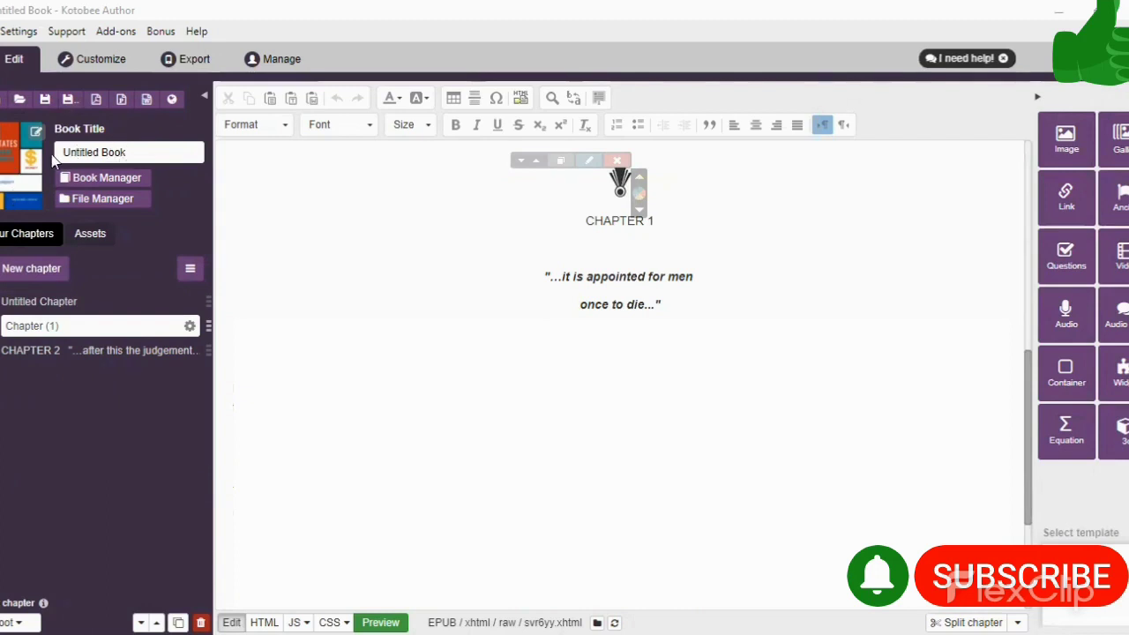
Replace the book title 'Untitled Book' with 'Estates Made Simple'
click(149, 152)
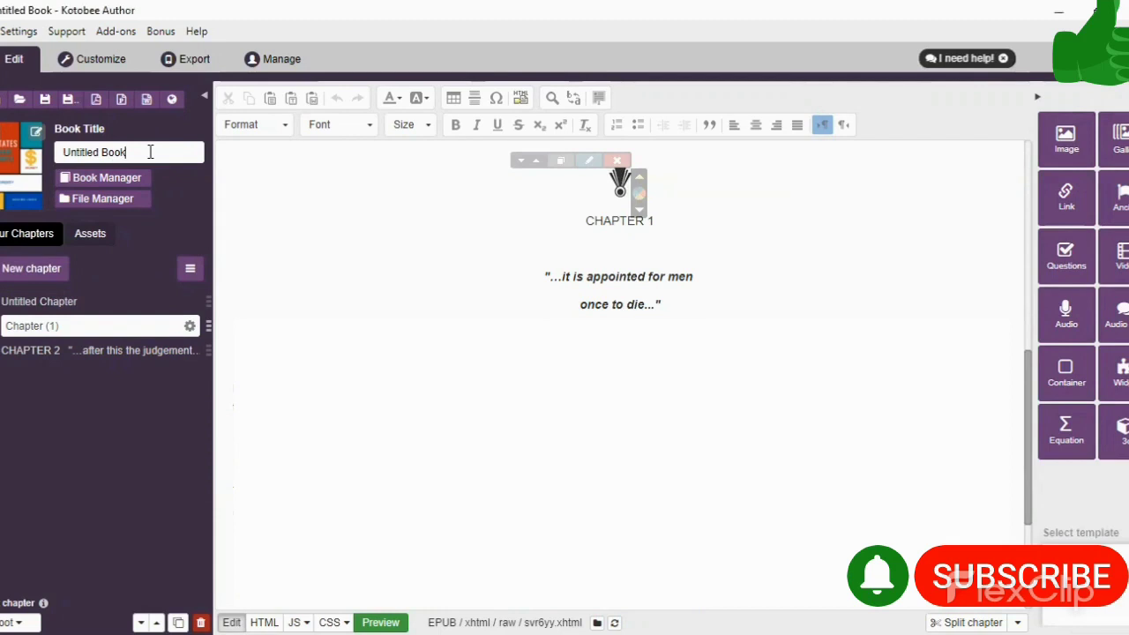
key(BackSpace)
key(BackSpace)
key(BackSpace)
key(BackSpace)
key(BackSpace)
key(BackSpace)
key(BackSpace)
key(BackSpace)
key(BackSpace)
key(BackSpace)
key(BackSpace)
key(BackSpace)
key(BackSpace)
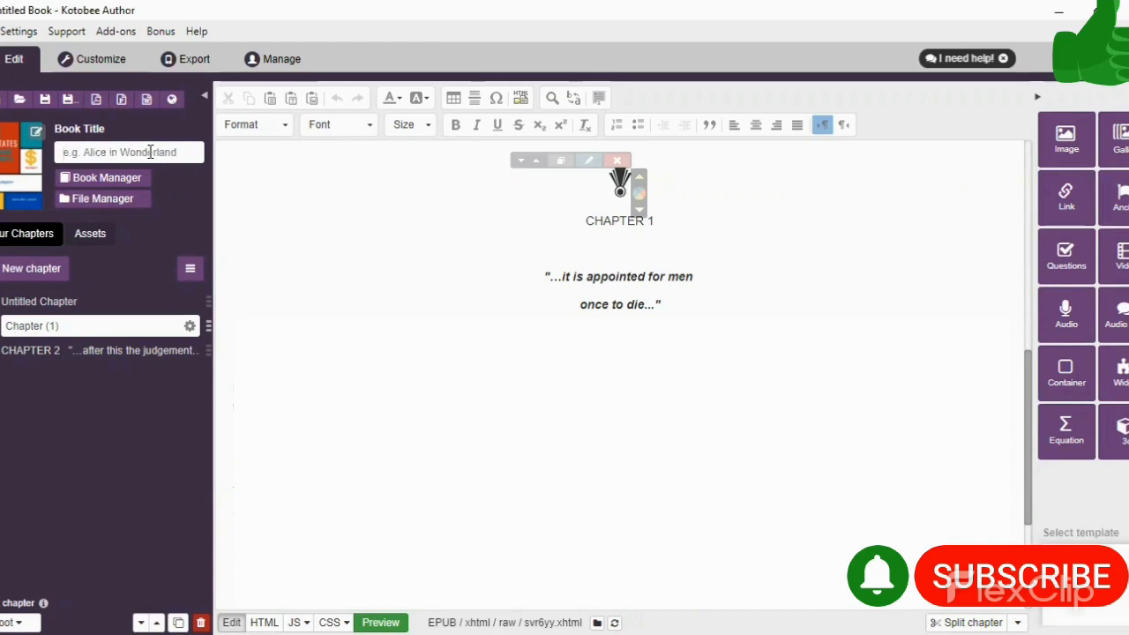
text(Estates)
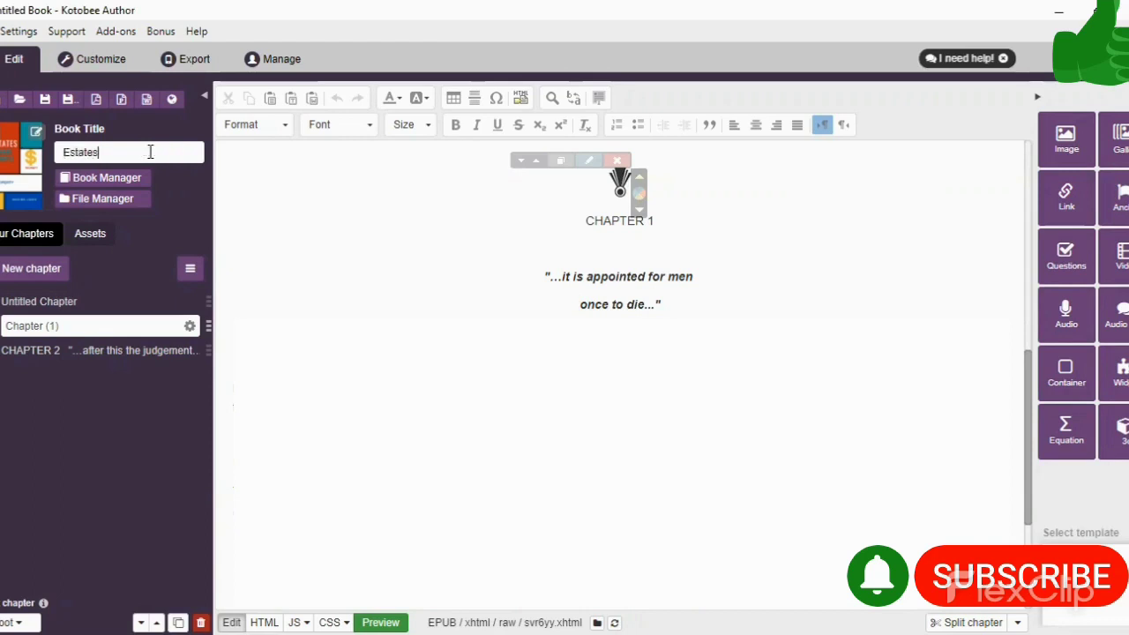
text( Made Simple)
In Book Manager, leave the Table of Contents Location on 'After chapter' and confirm with OK
click(114, 178)
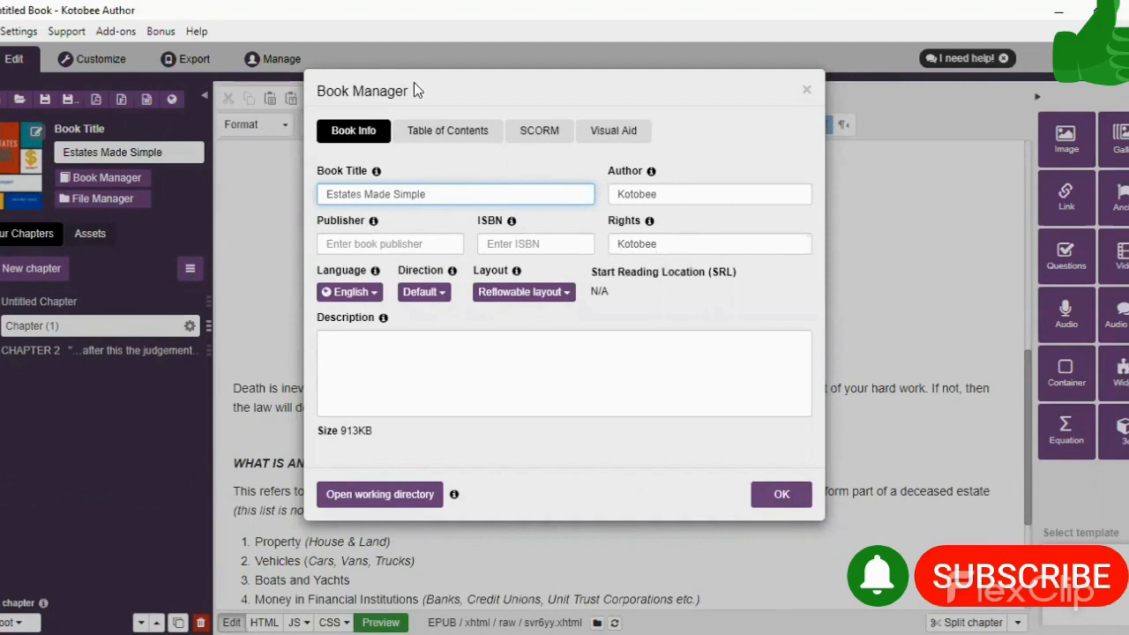
click(429, 131)
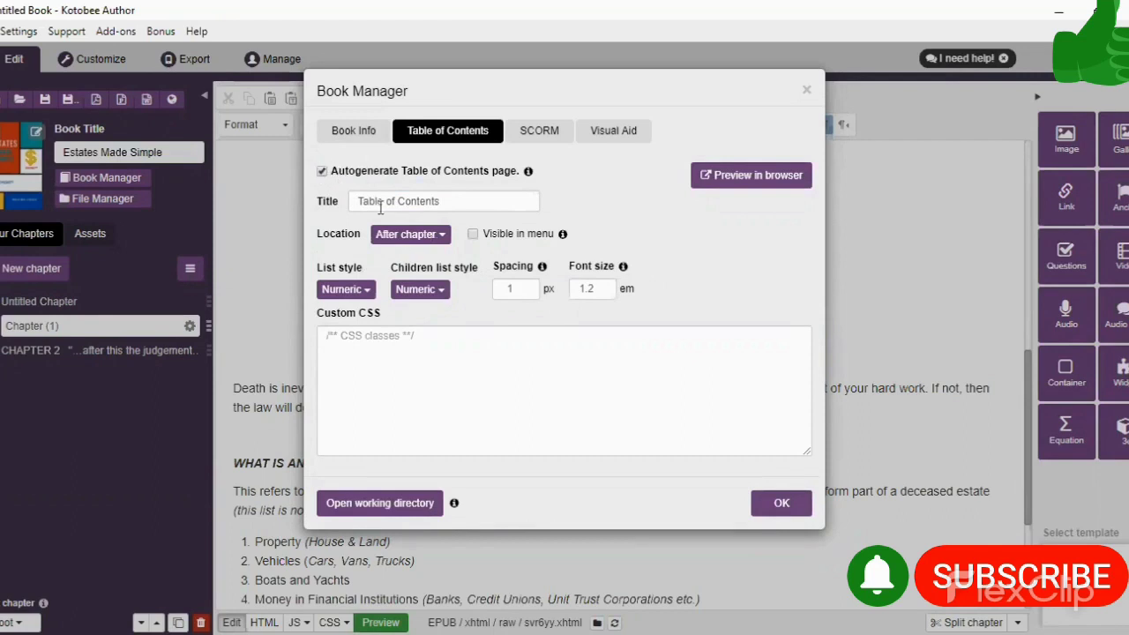
click(442, 237)
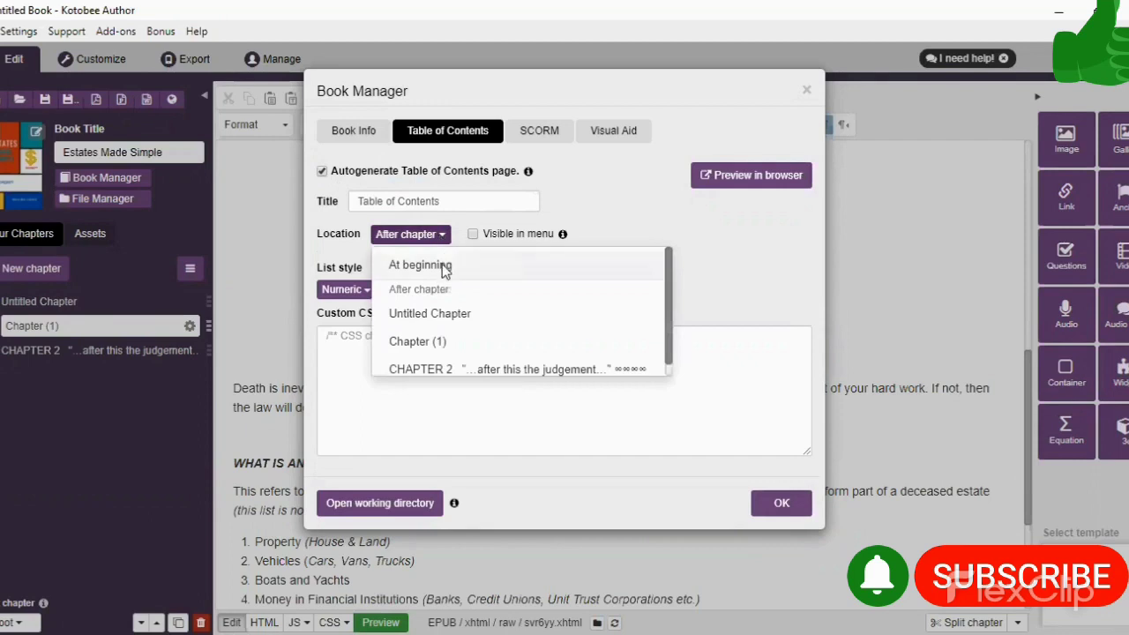
click(444, 270)
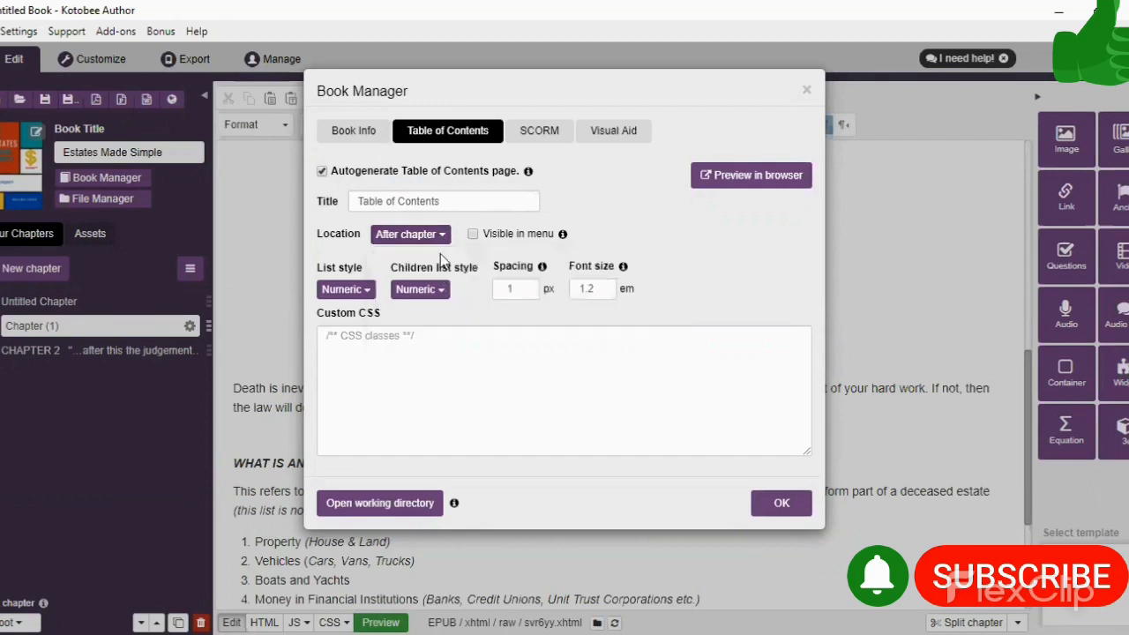
click(444, 236)
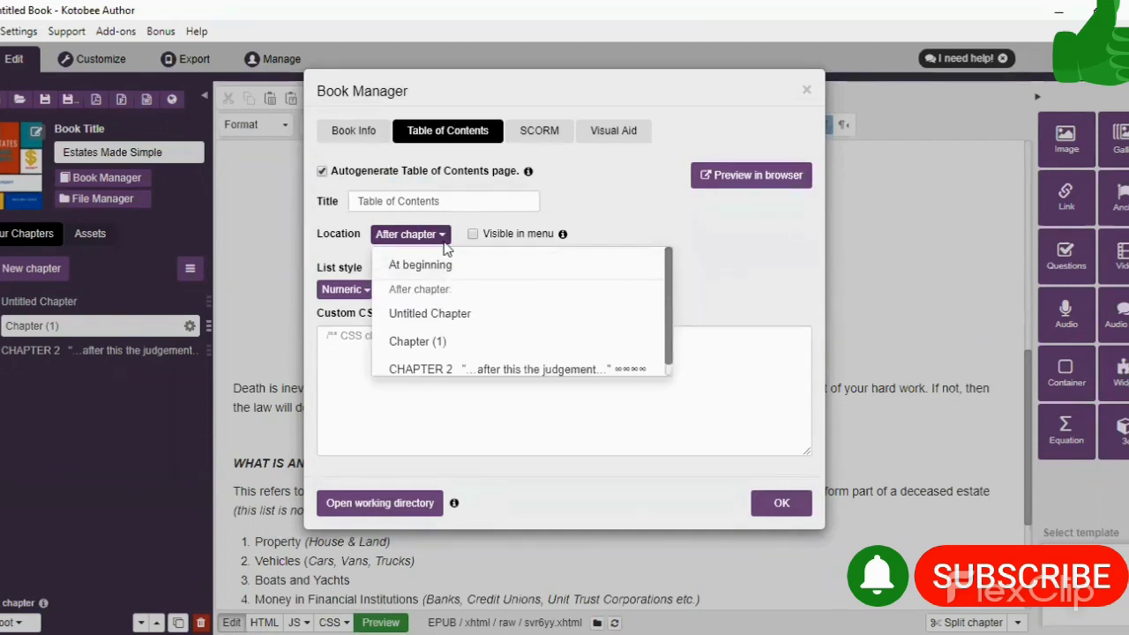
click(446, 238)
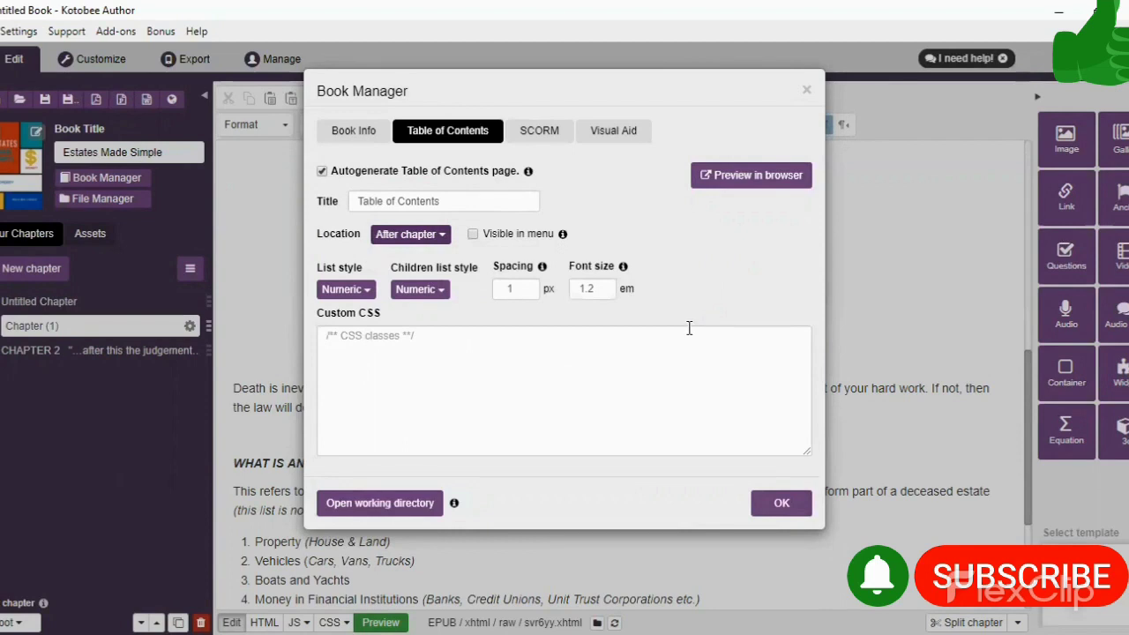
click(782, 502)
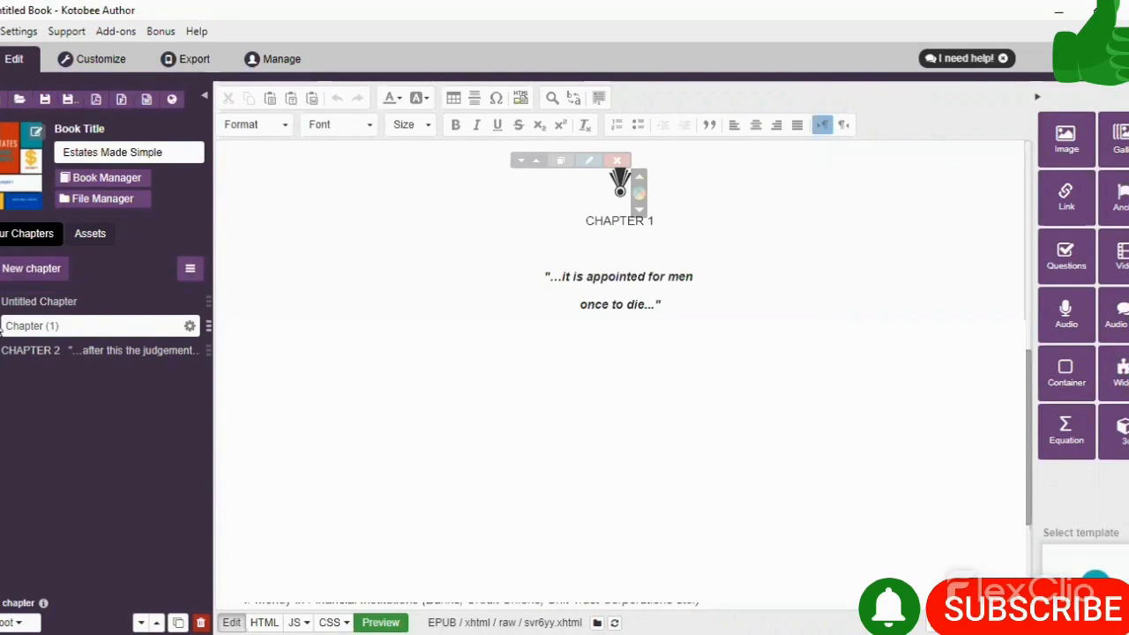
Put the insertion point beside the CHAPTER 2 heading ornament to split it off
double_click(59, 302)
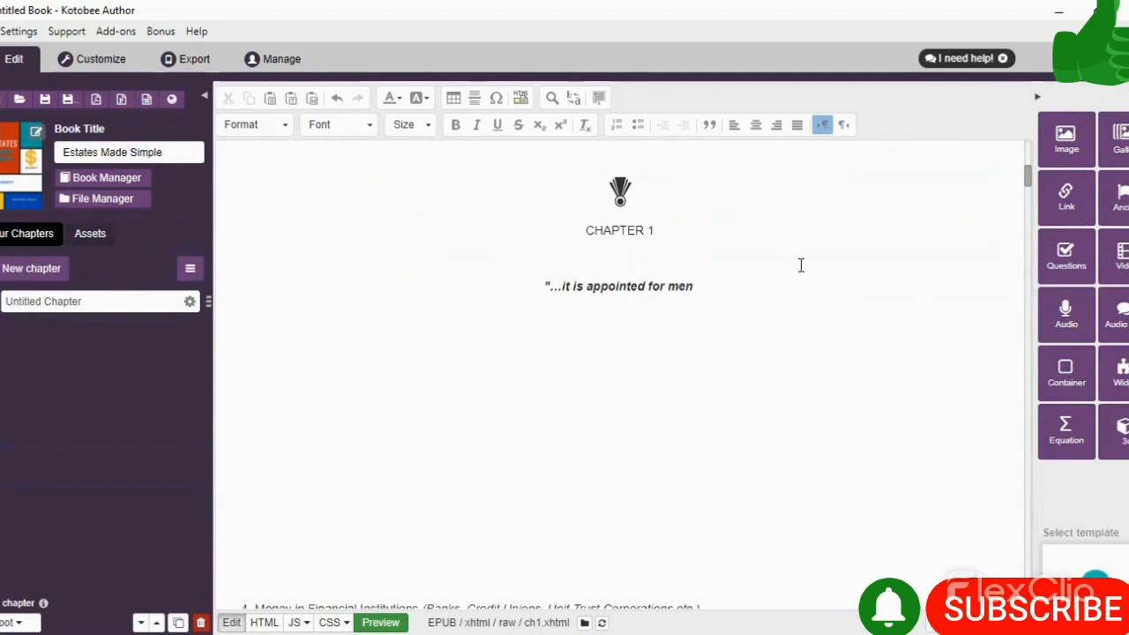
drag(1031, 188, 1033, 215)
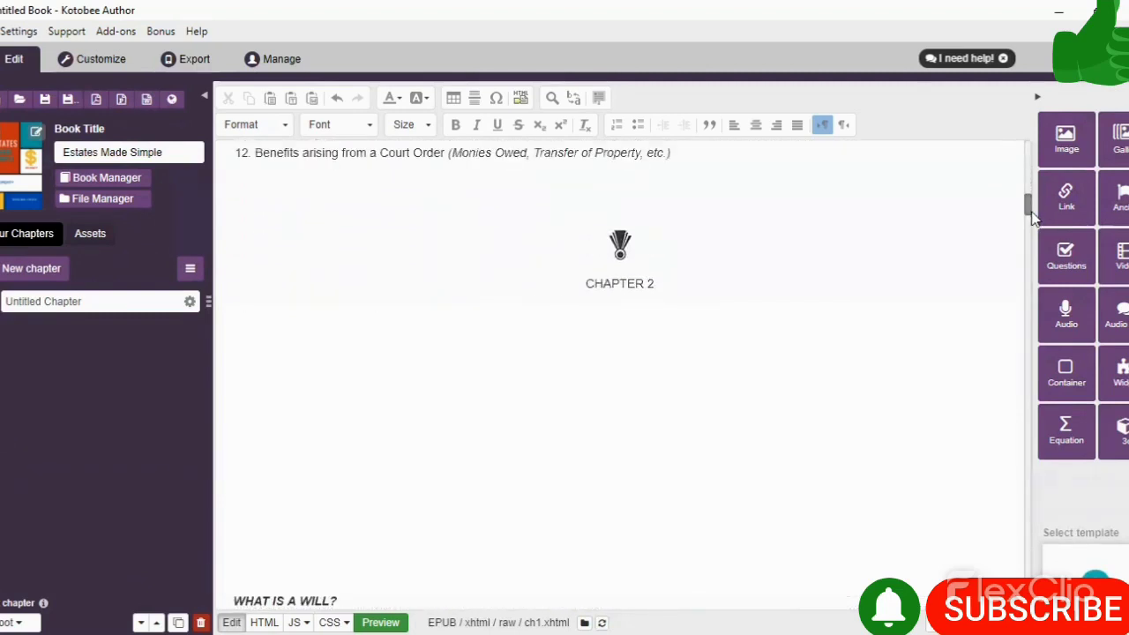
click(617, 247)
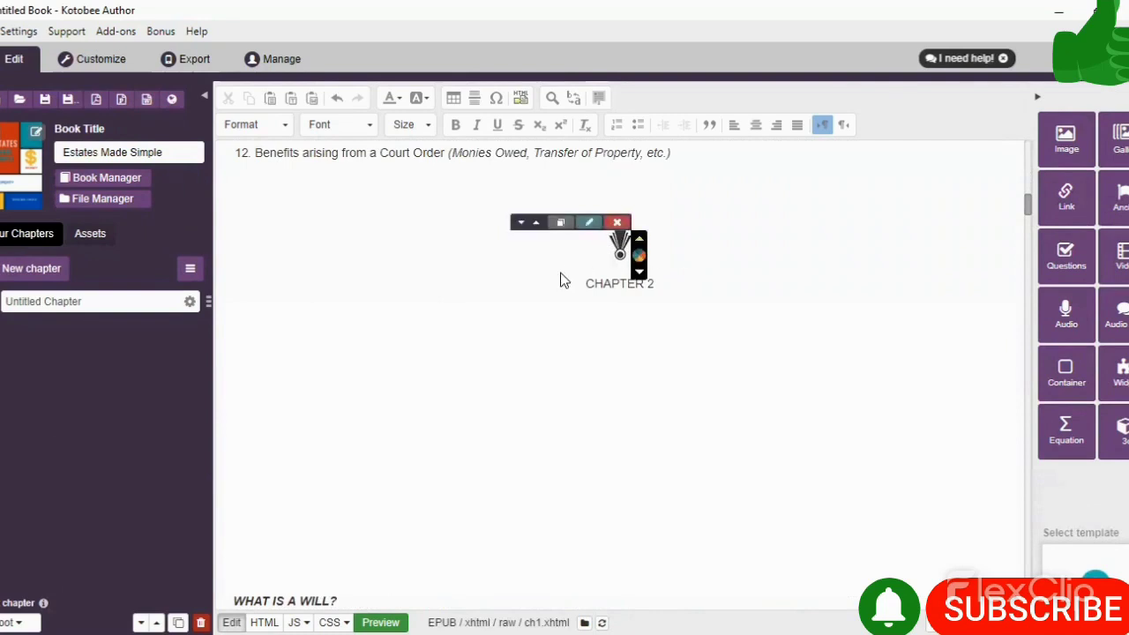
click(609, 248)
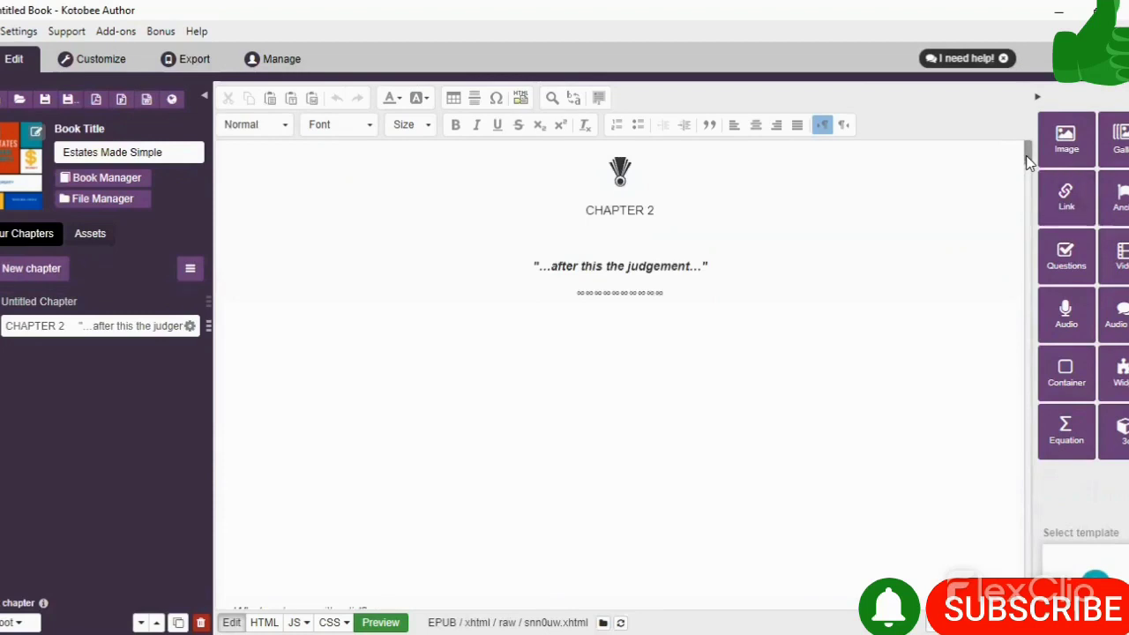
Open CHAPTER 3 from Your Chapters and scroll to its 'Rome was not built in a day' heading
drag(1027, 161, 1028, 215)
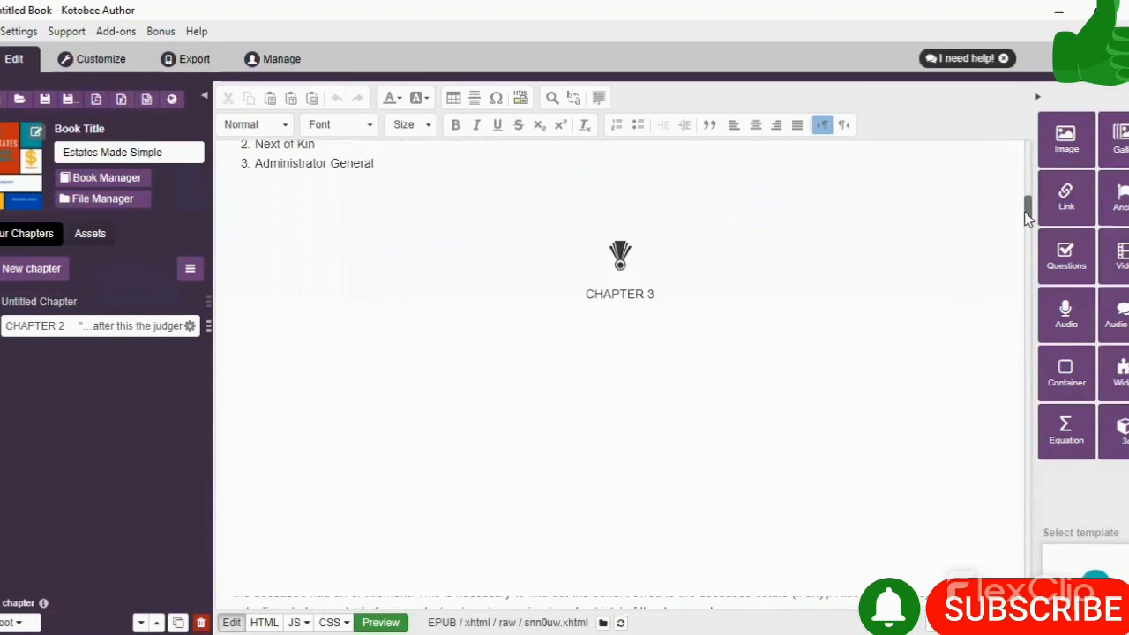
click(606, 260)
click(607, 260)
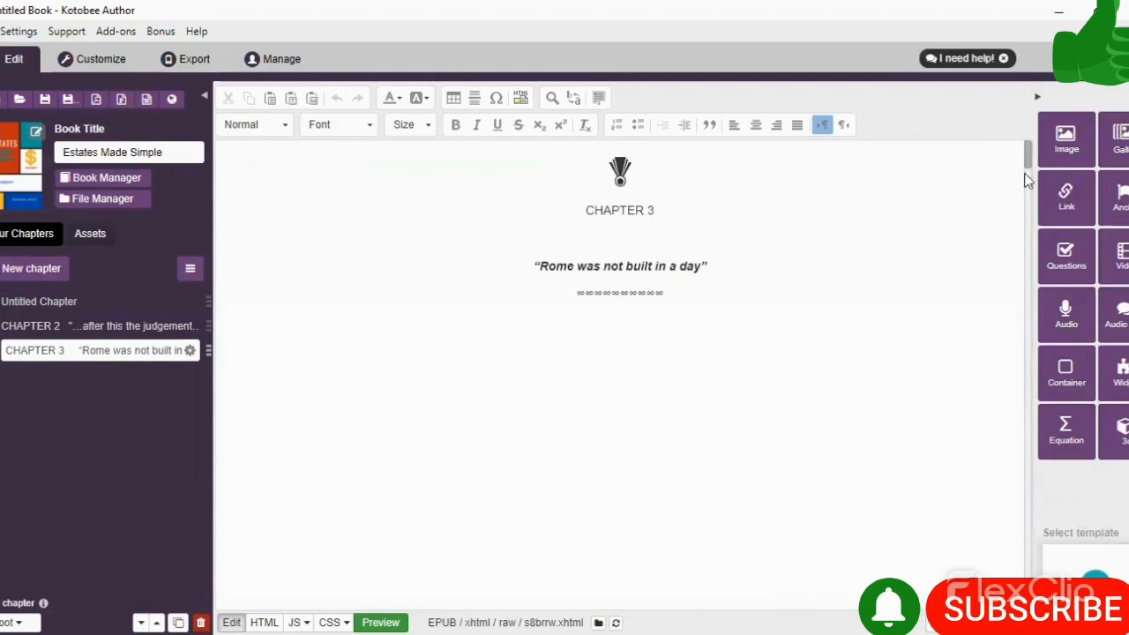
drag(1028, 155, 1026, 194)
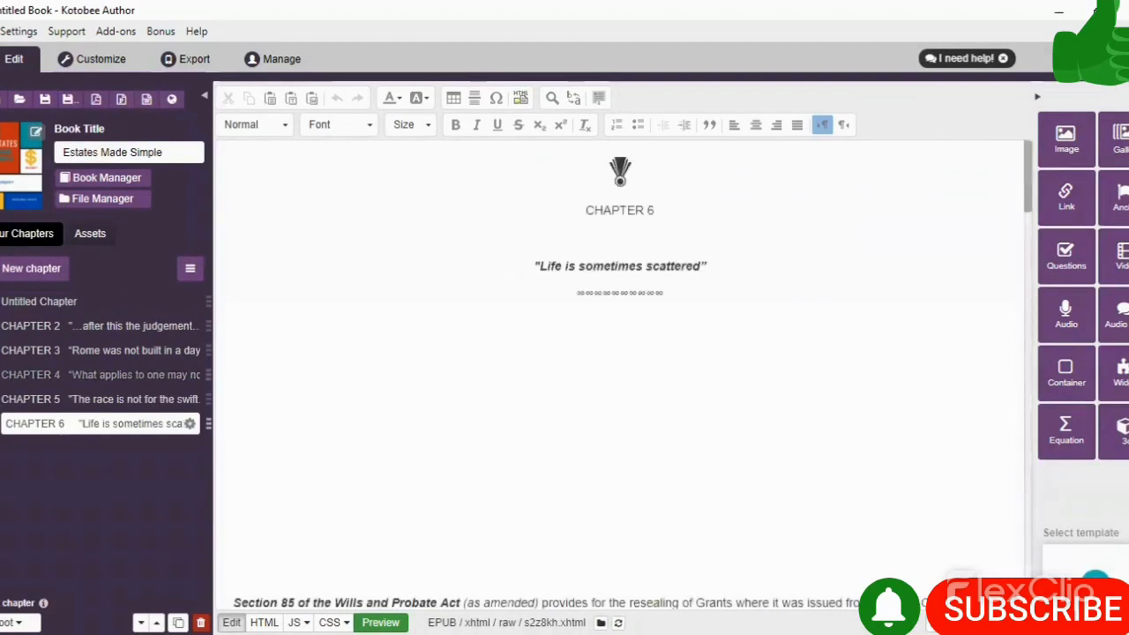
click(36, 351)
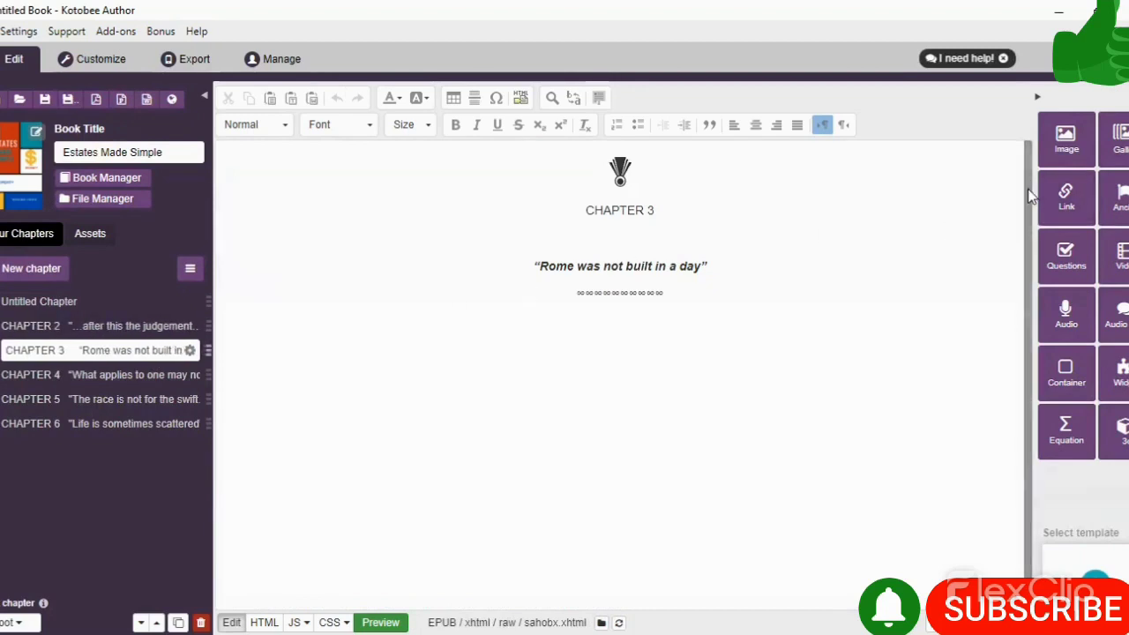
scroll(1031, 195, down, 1)
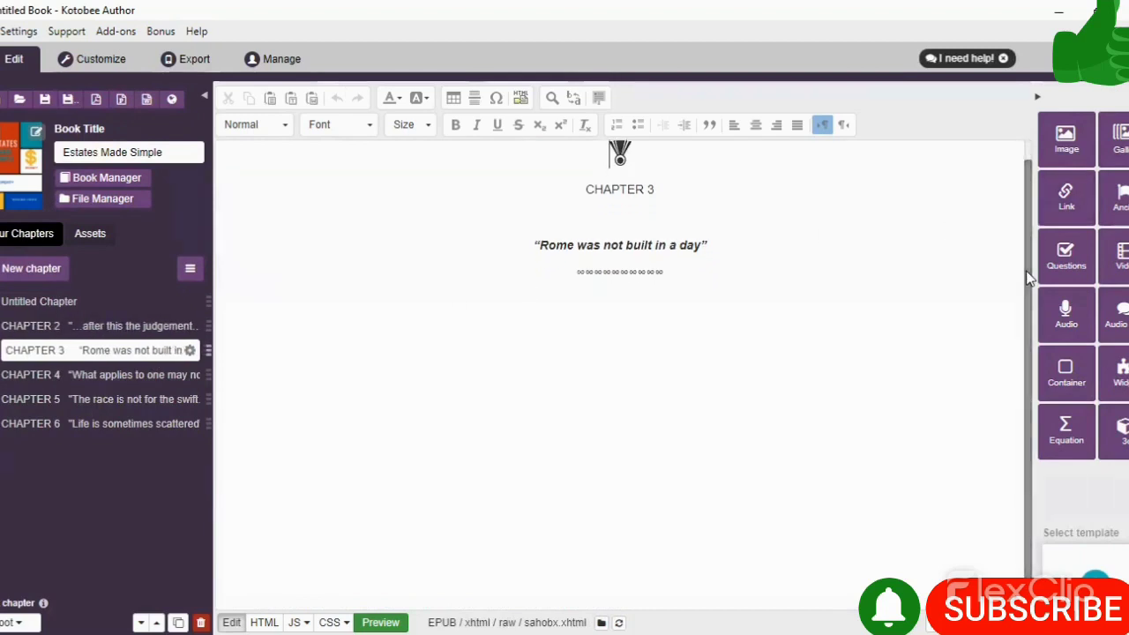
Show CHAPTER 3 in the Customize preview with the platform set to Samsung Galaxy S7
click(88, 61)
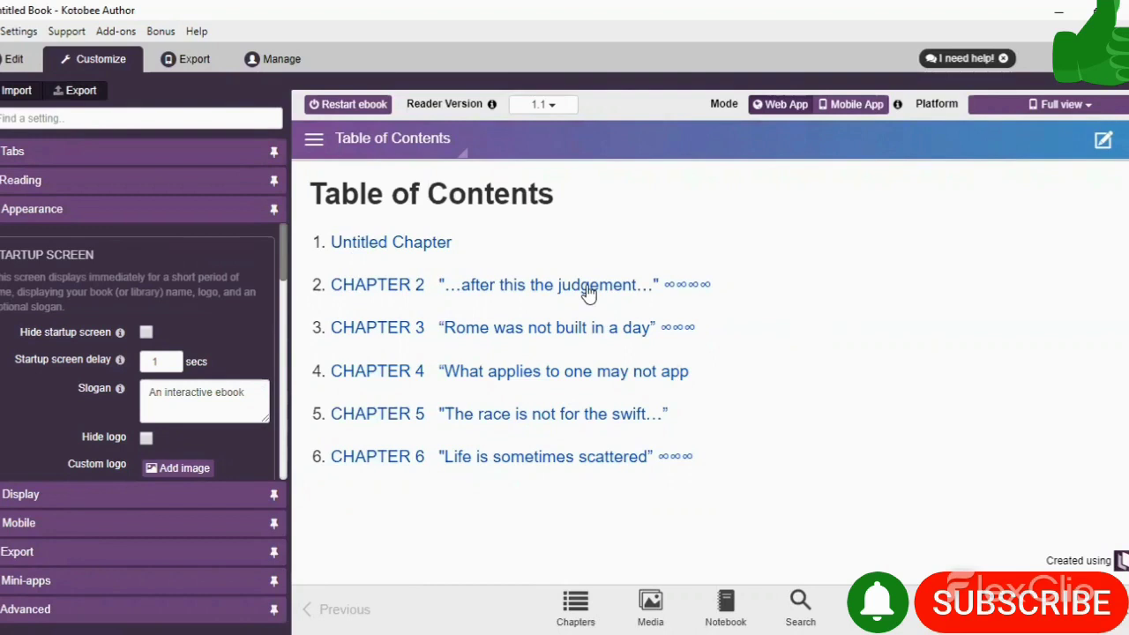
click(543, 335)
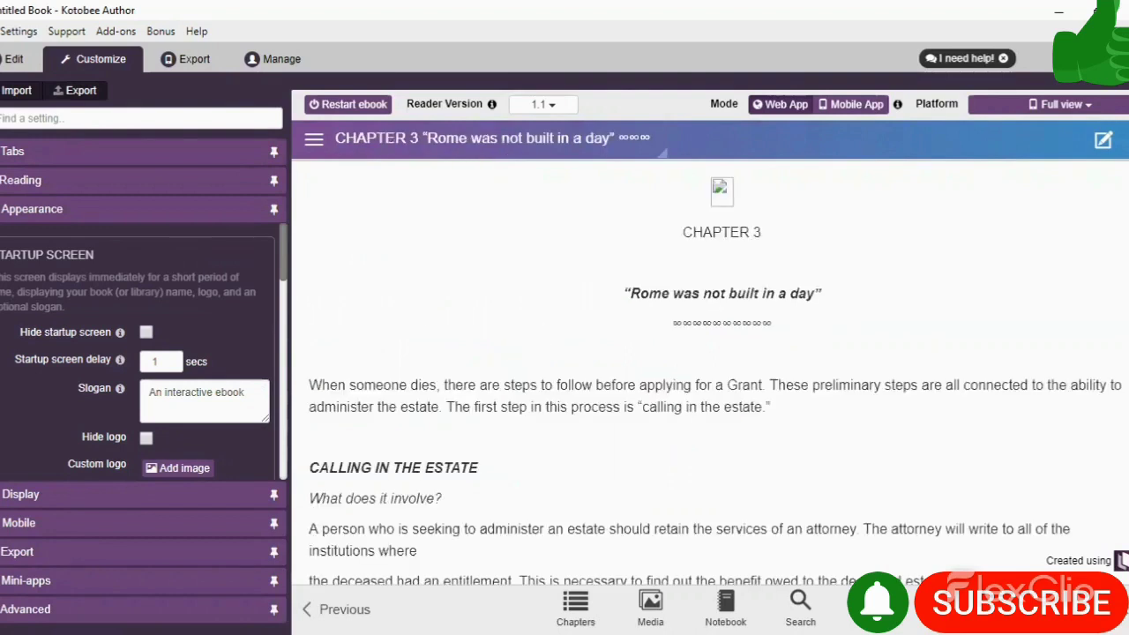
scroll(710, 370, down, 2)
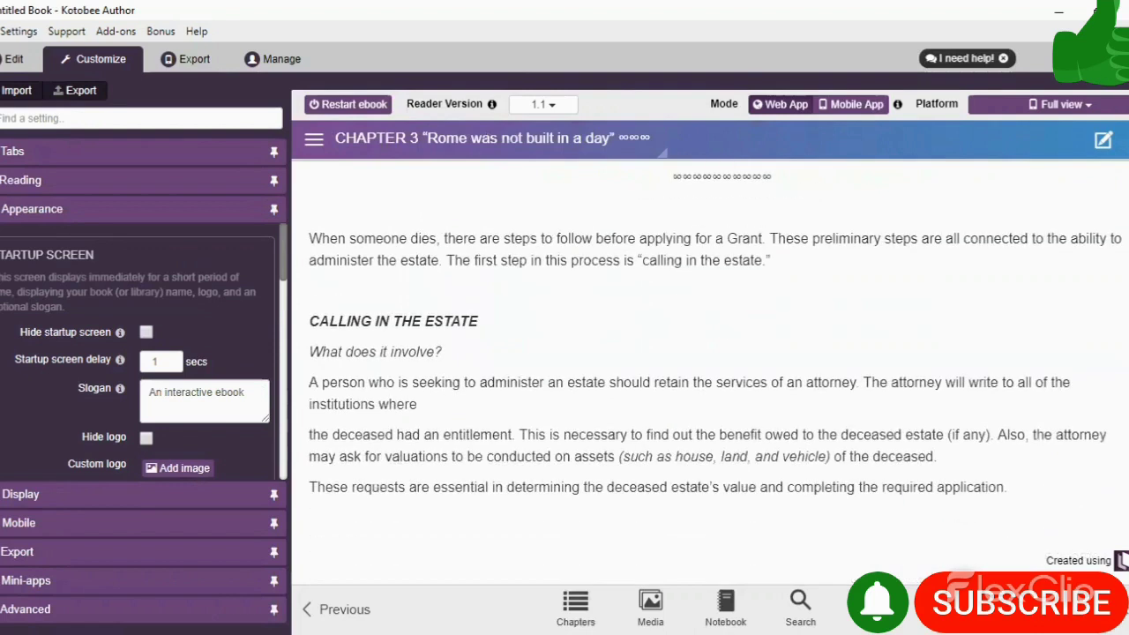
scroll(710, 370, up, 2)
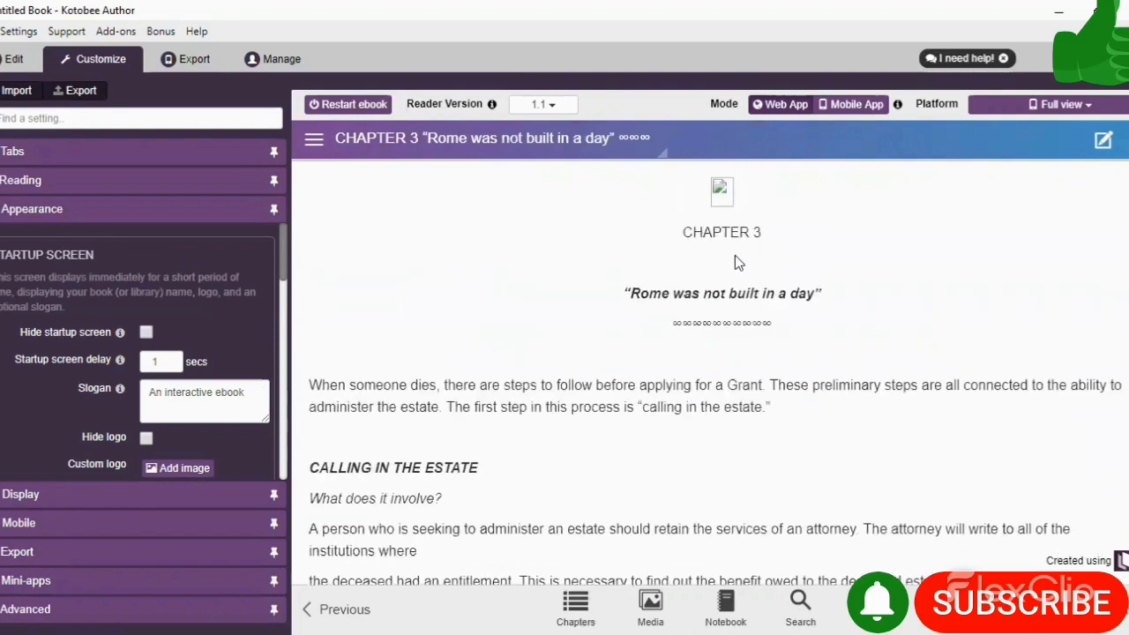
click(1093, 104)
click(1073, 283)
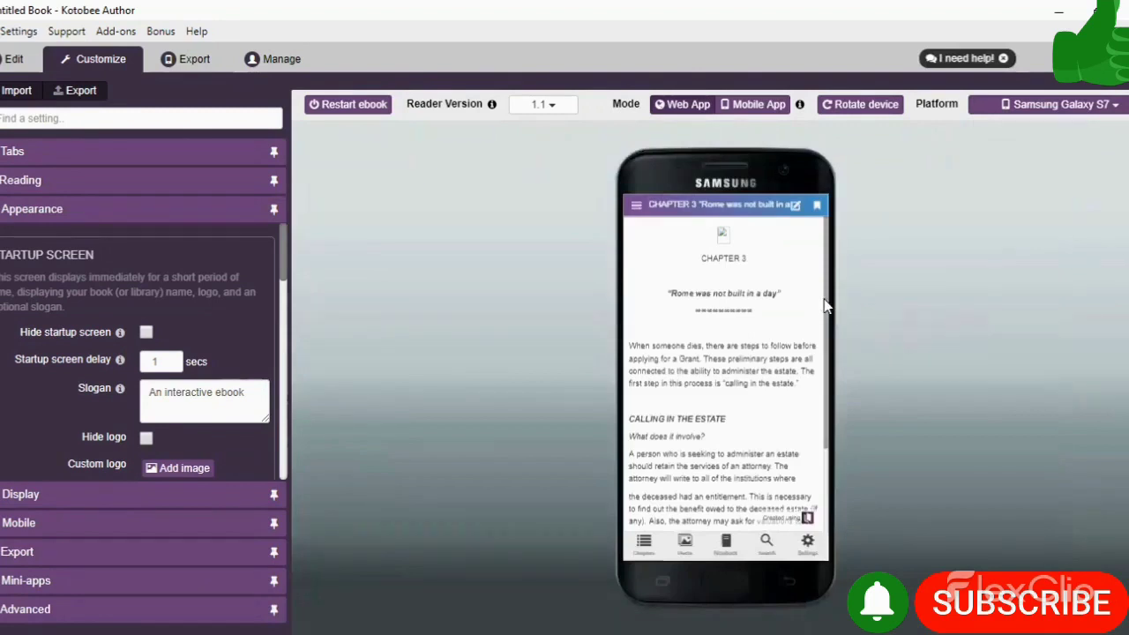
Scroll through CHAPTER 4 in the phone preview, then place the caret below the CHAPTER 5 heading
click(645, 546)
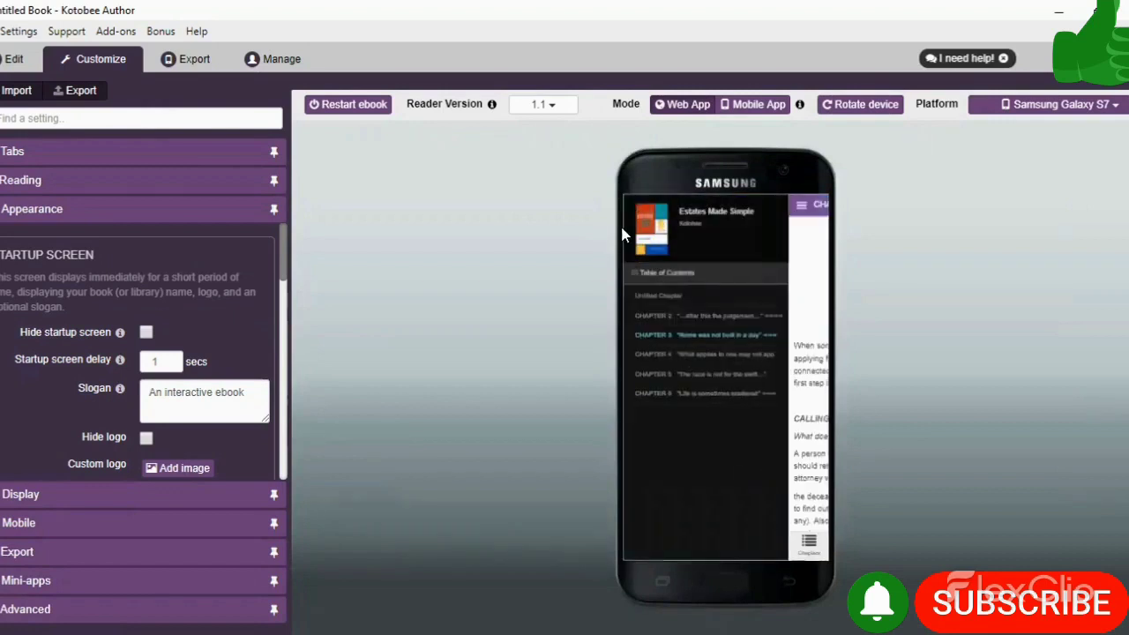
click(676, 367)
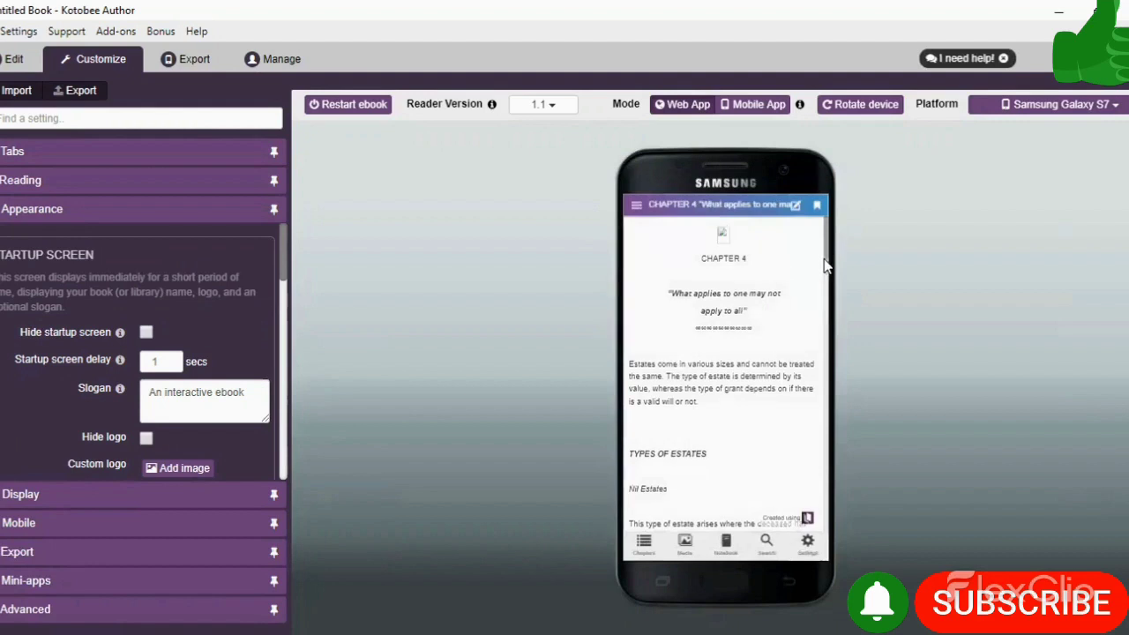
scroll(825, 278, down, 3)
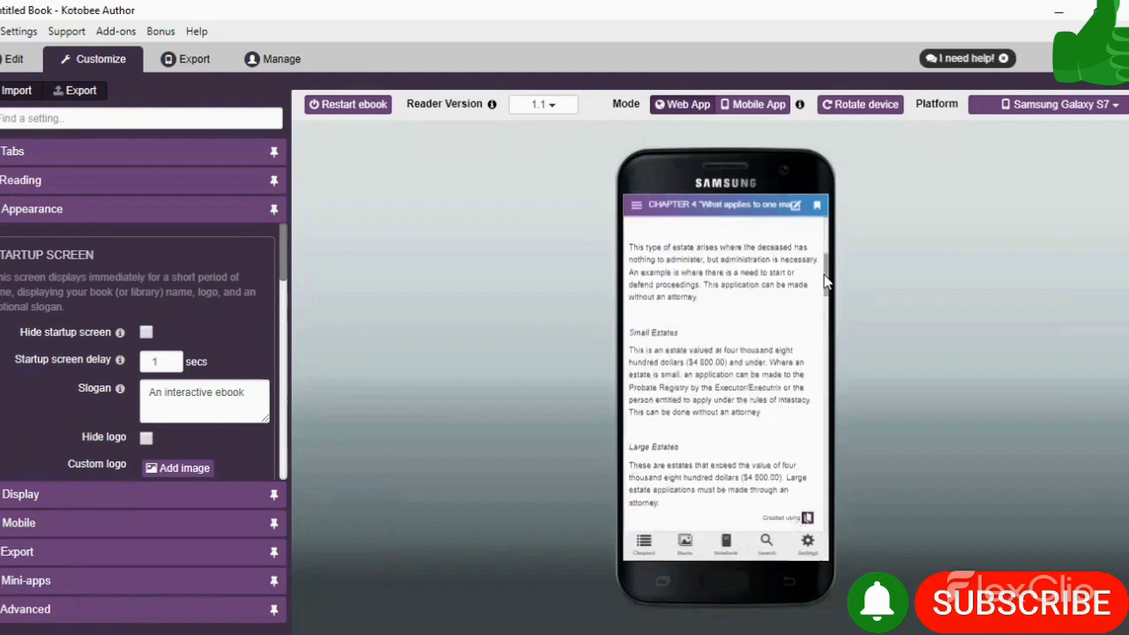
scroll(825, 410, down, 3)
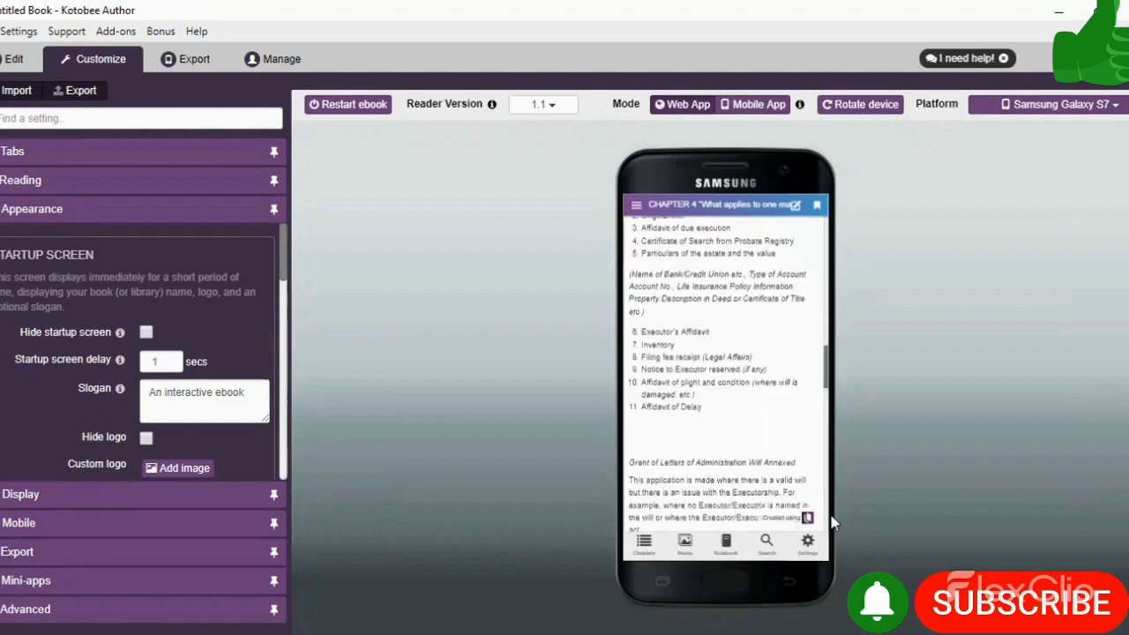
scroll(817, 403, down, 3)
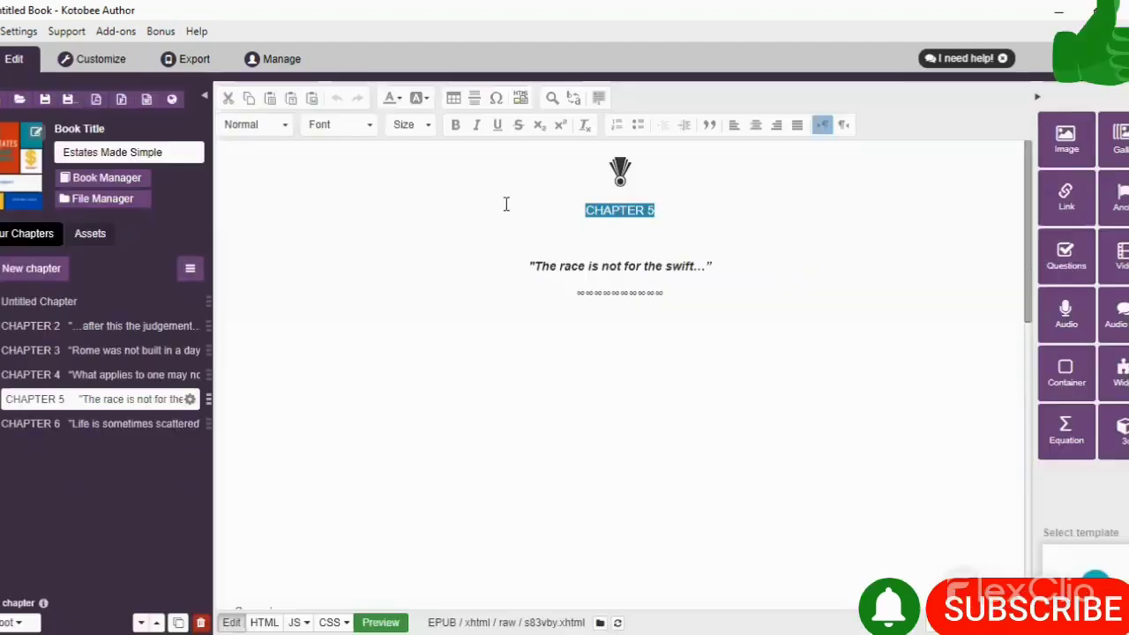
click(762, 219)
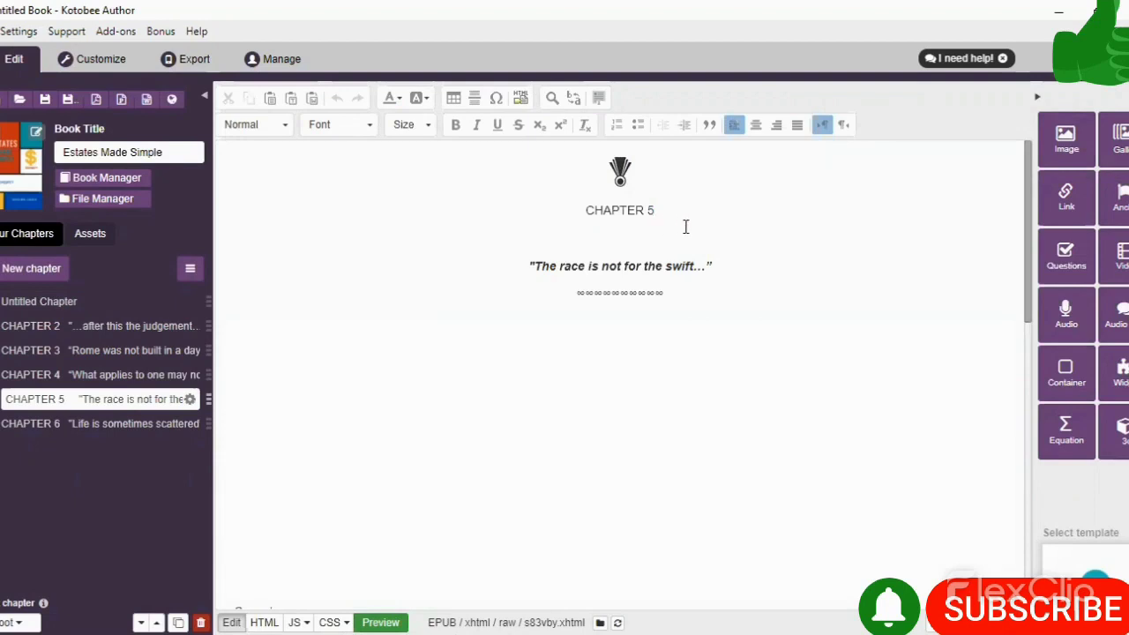
drag(685, 226, 592, 215)
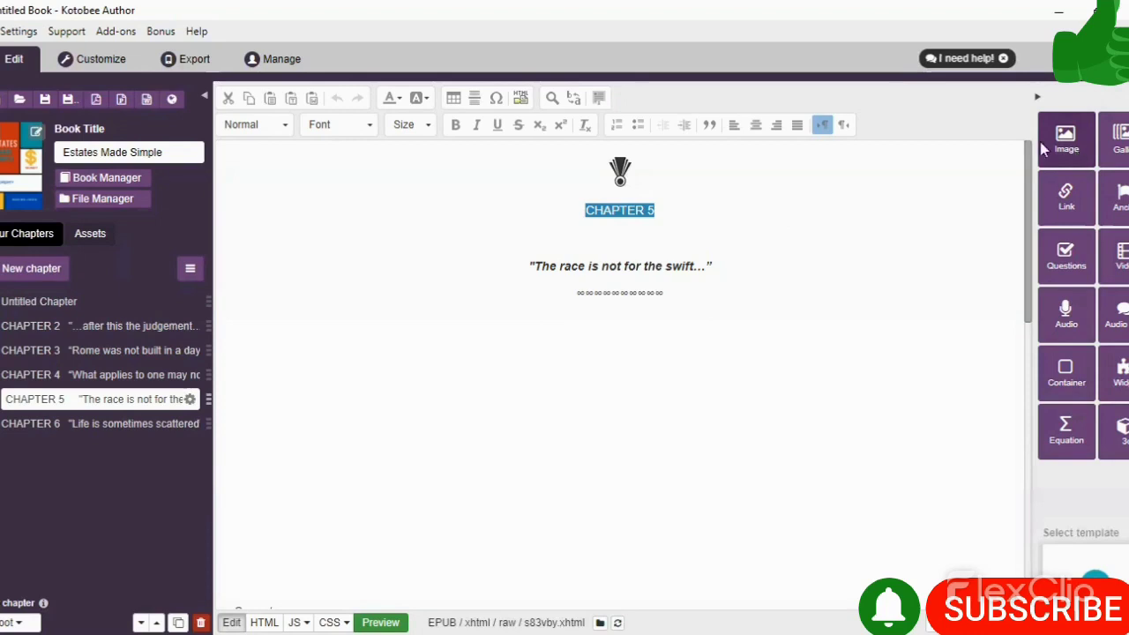
mouse_move(625, 180)
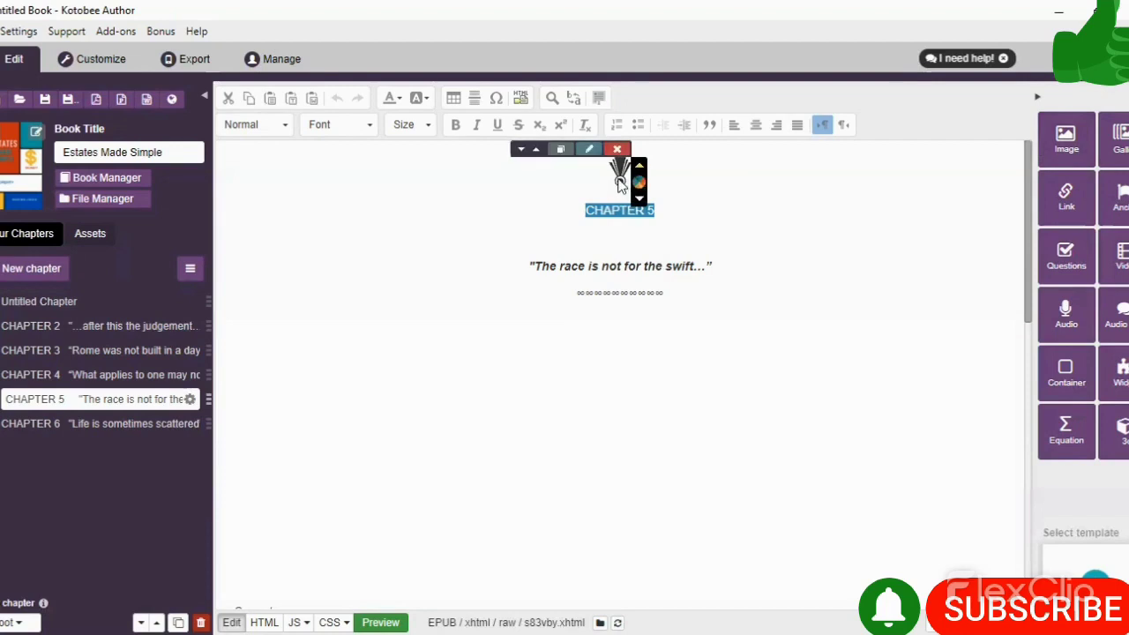
click(621, 180)
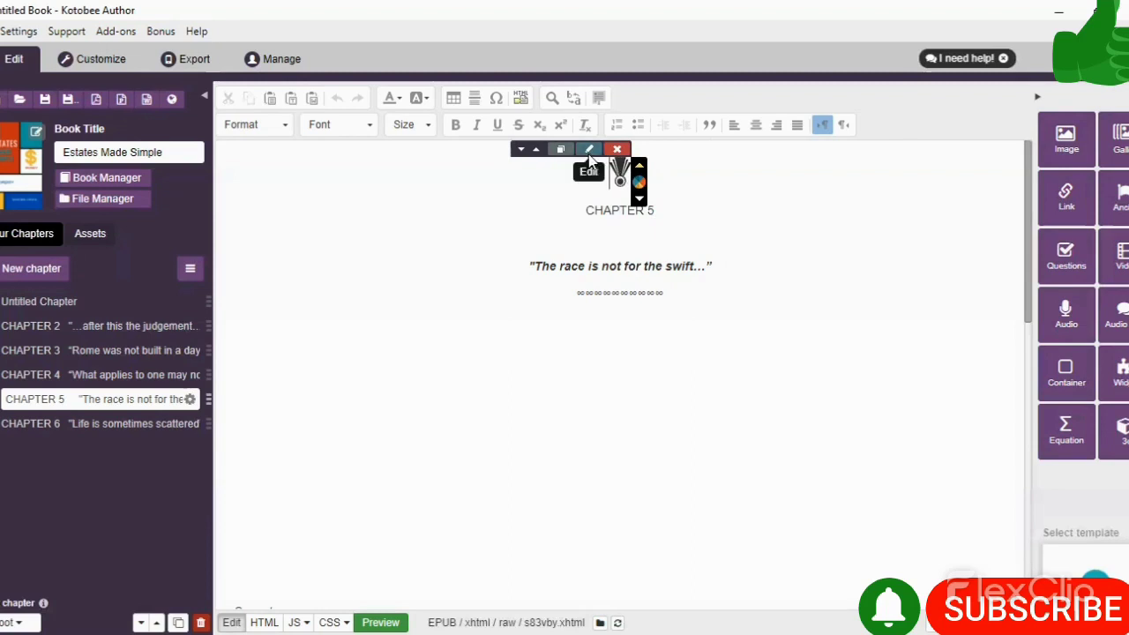
click(589, 150)
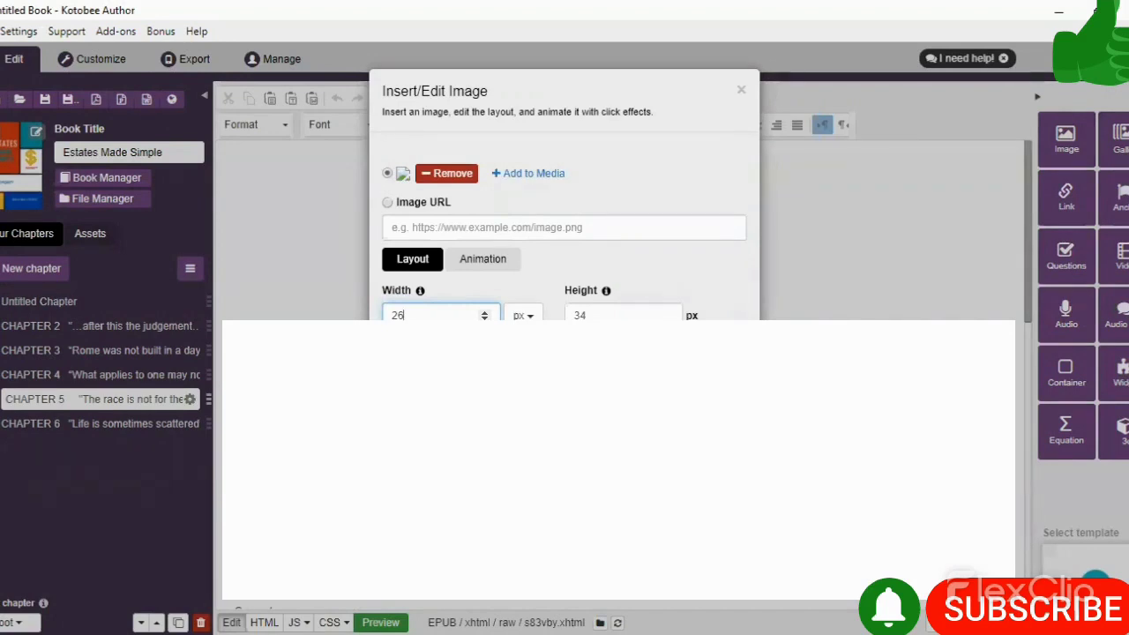
click(740, 92)
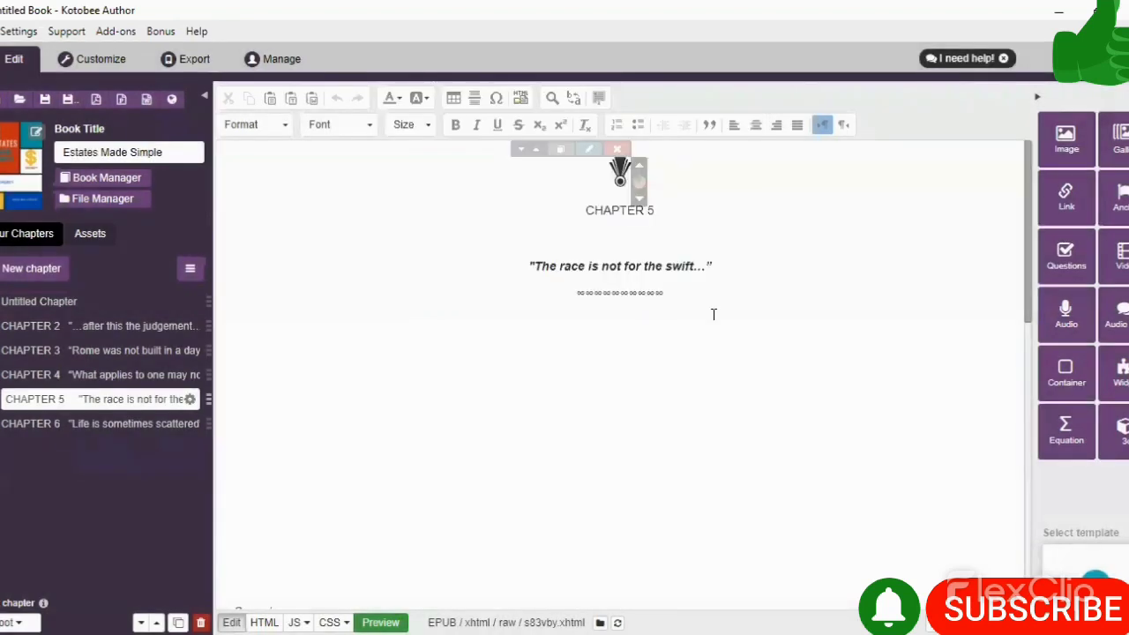
click(713, 314)
Open Export and dismiss the How to export guide to show the EPUB, Kindle and PDF formats
click(181, 65)
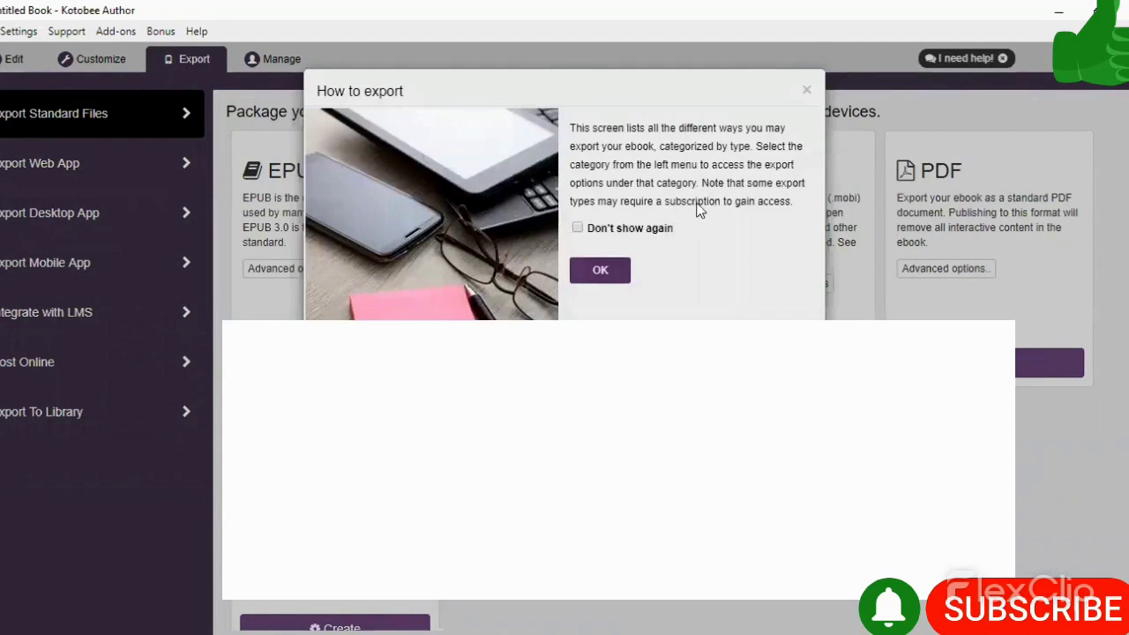
click(602, 271)
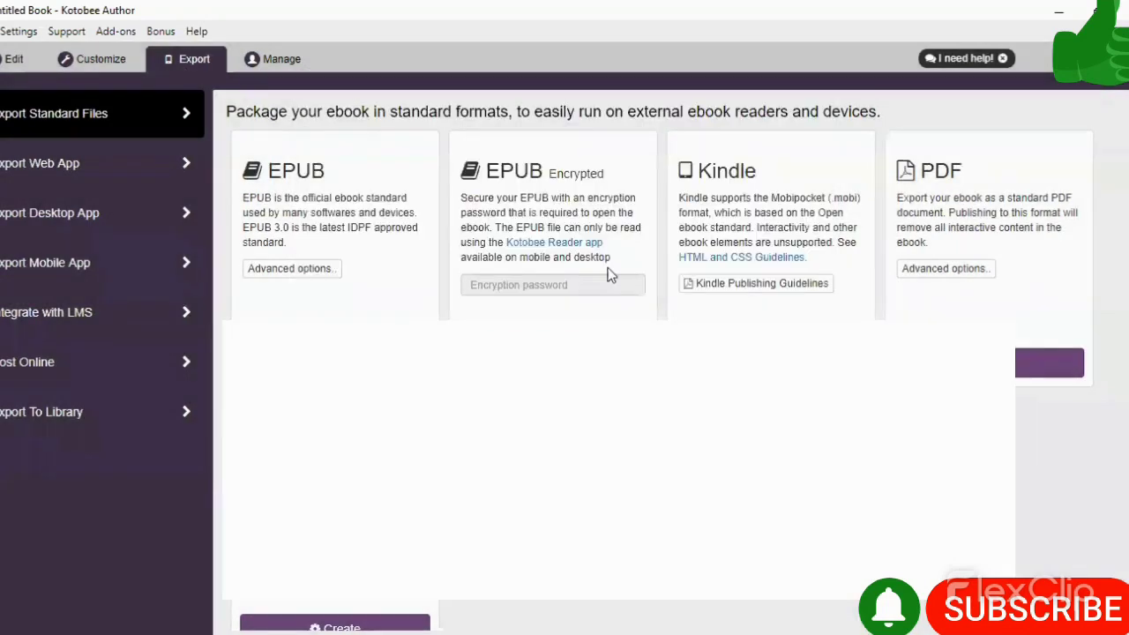